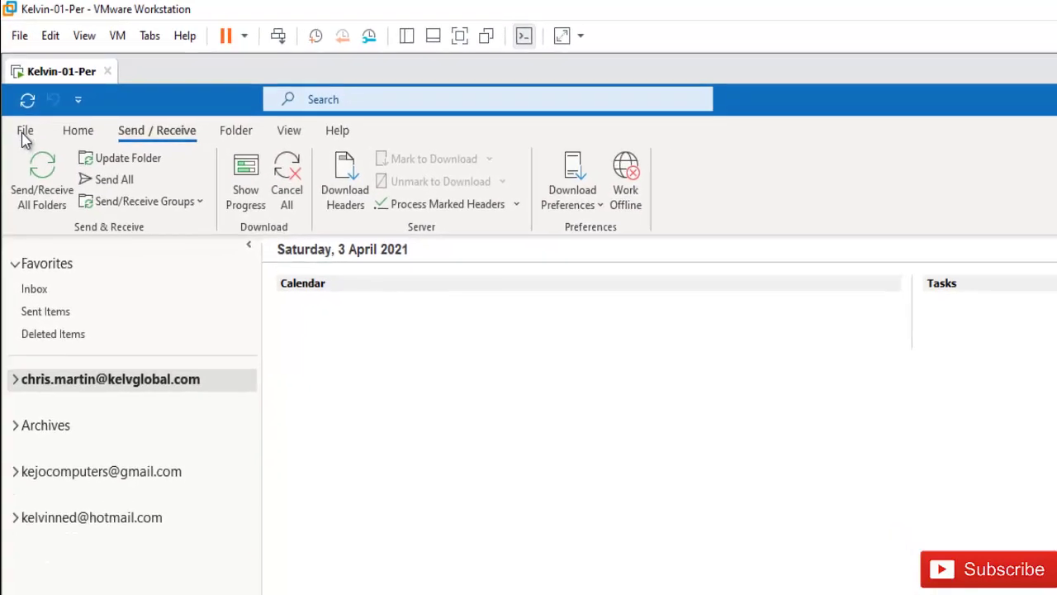
Step: From the account info page, open the Archive dialog via Tools > Clean Up Old Items
{"action": "left_click", "coordinate": [25, 132]}
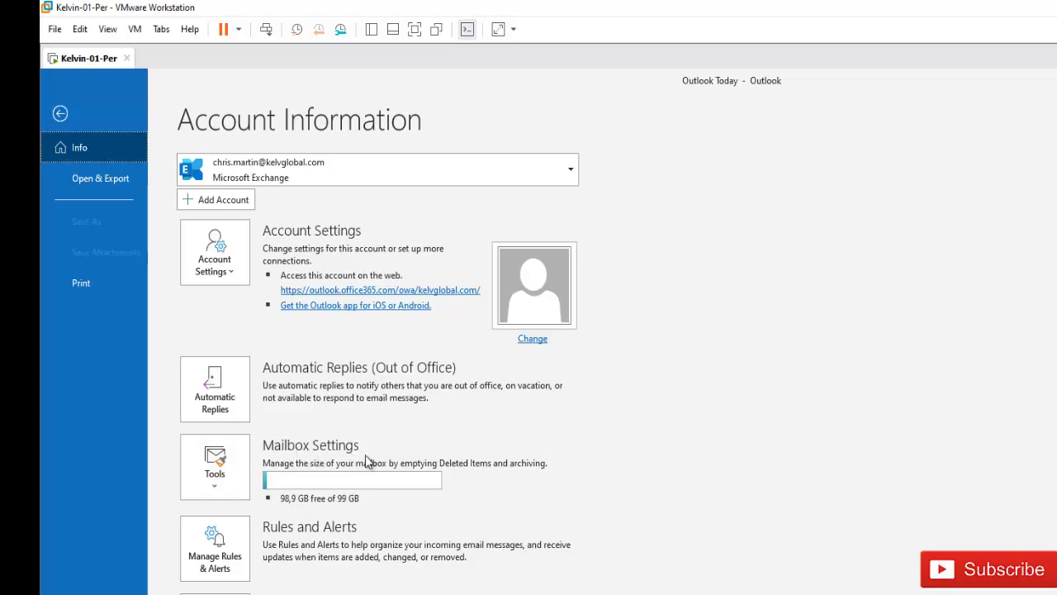
{"action": "left_click", "coordinate": [214, 492]}
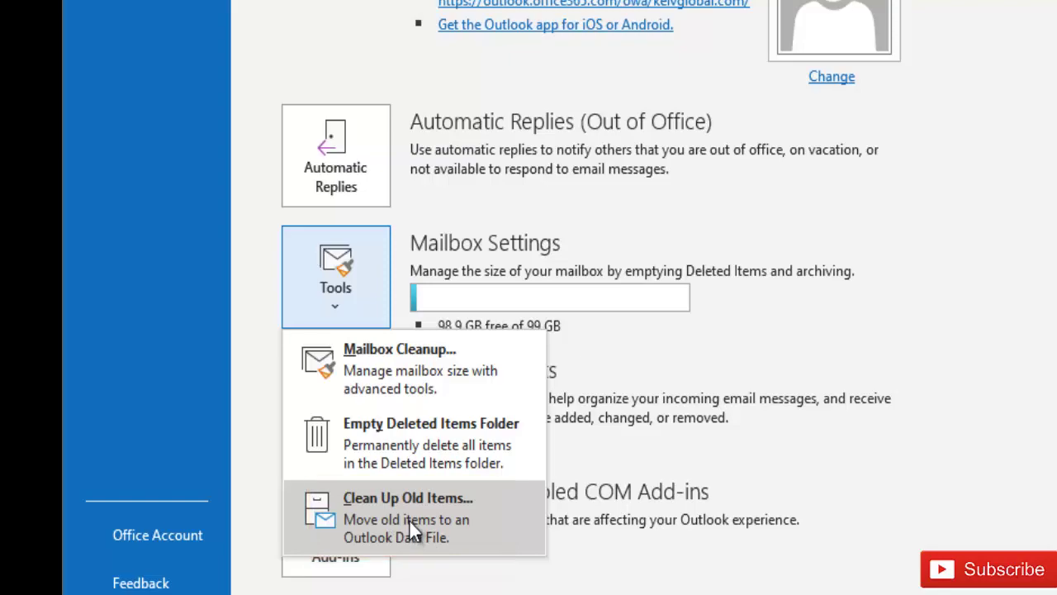
{"action": "left_click", "coordinate": [409, 518]}
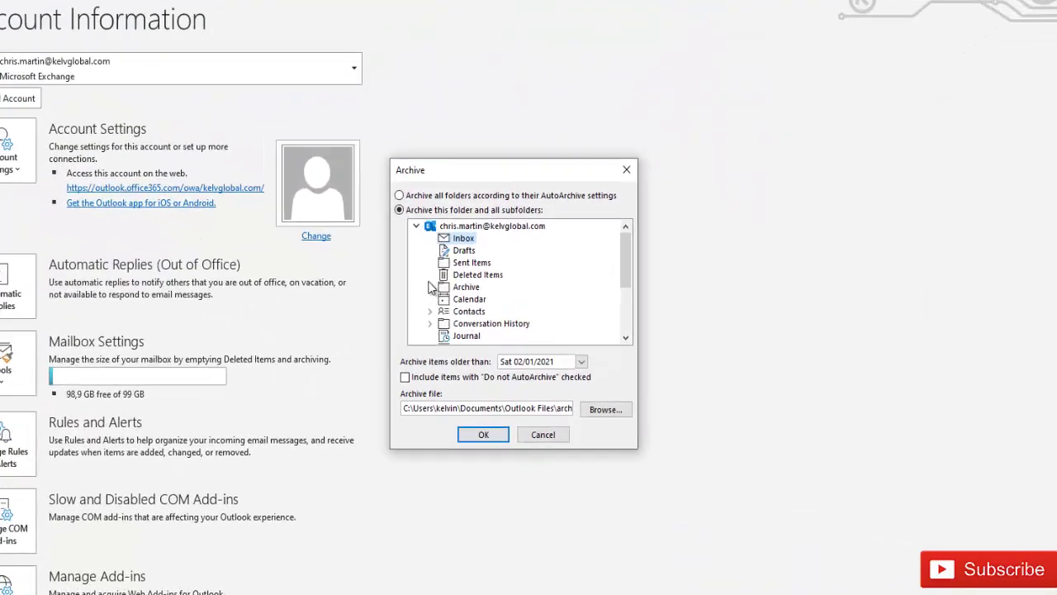
Step: Choose 'Archive this folder and all subfolders' and select the Gmail account node as the source
{"action": "left_click", "coordinate": [437, 195]}
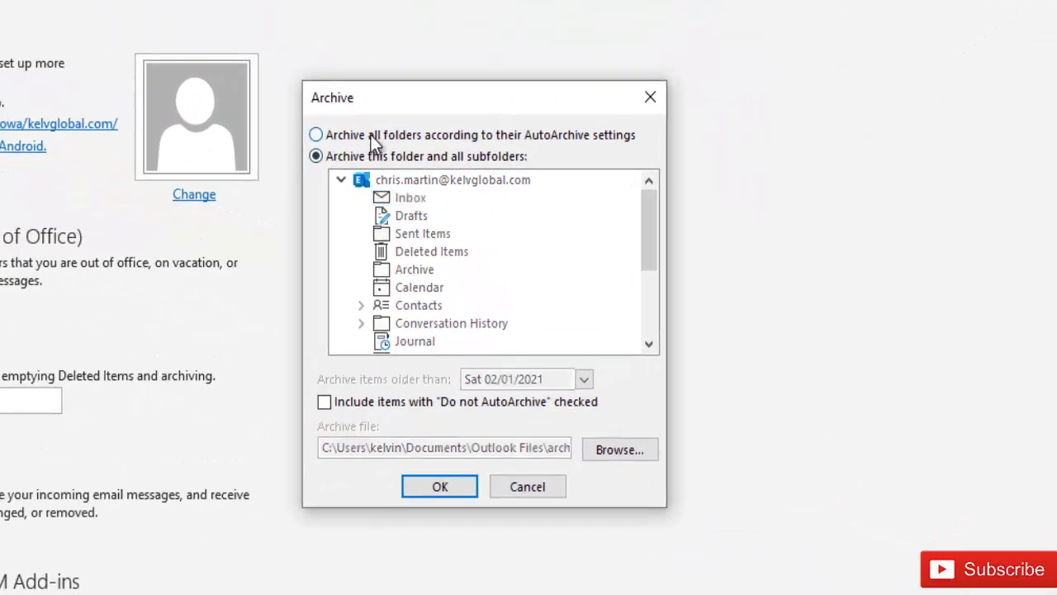
{"action": "left_click", "coordinate": [371, 135]}
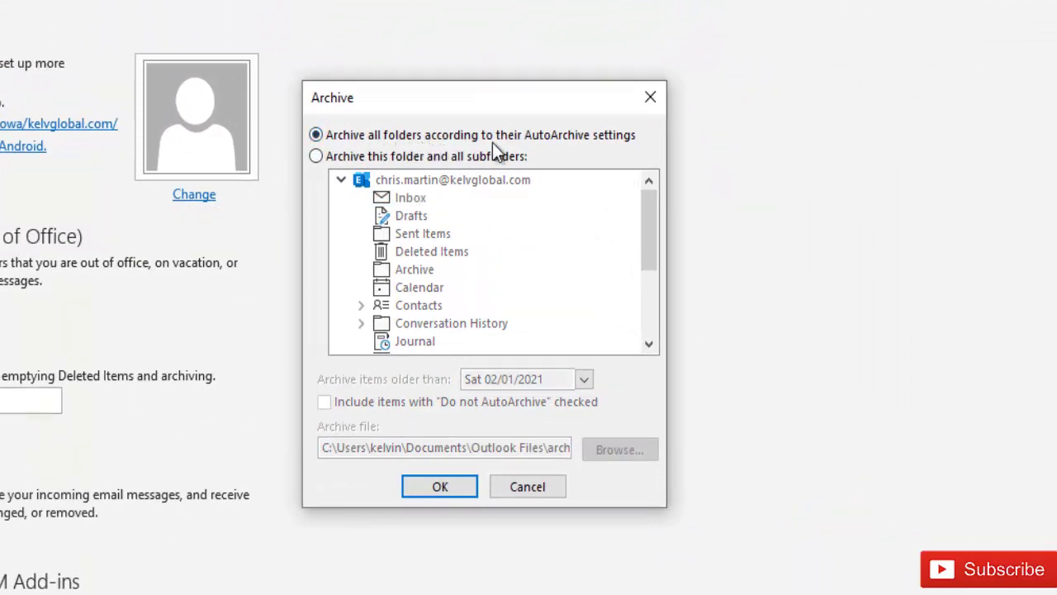
{"action": "left_click", "coordinate": [391, 156]}
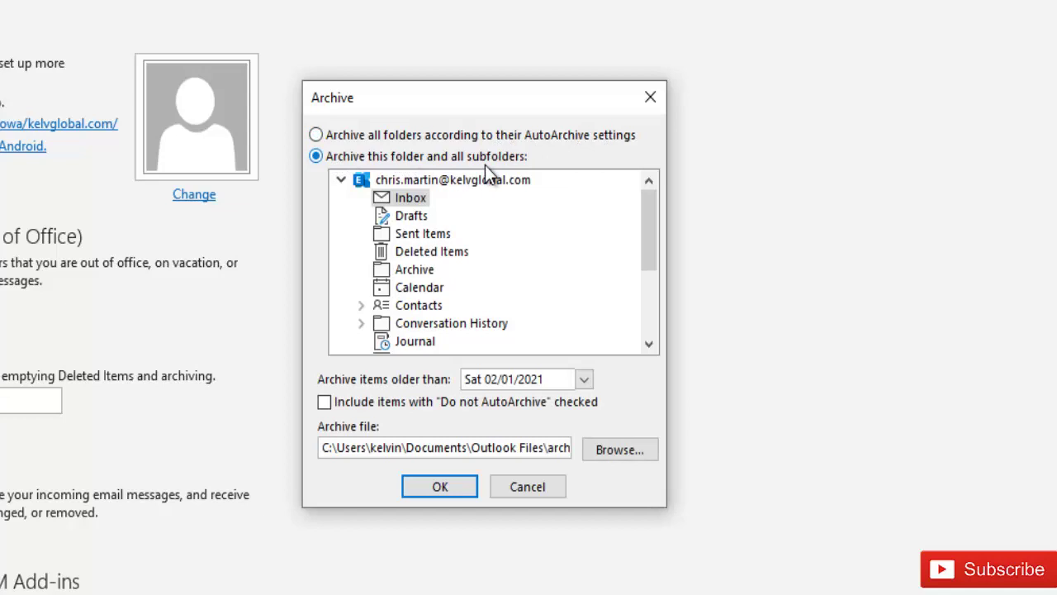
{"action": "left_click", "coordinate": [341, 180]}
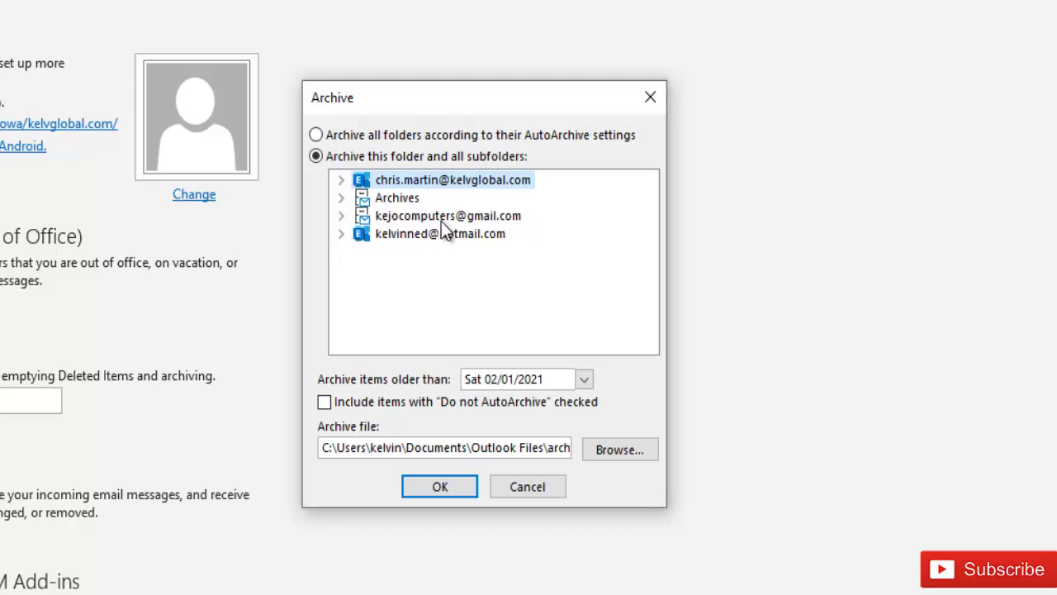
{"action": "left_click", "coordinate": [341, 217]}
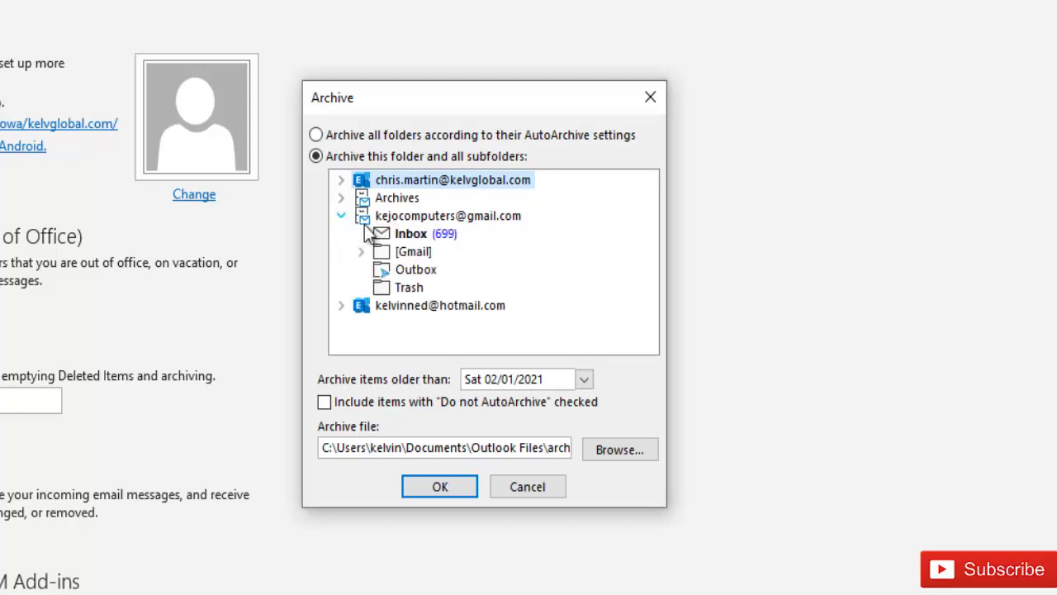
{"action": "left_click", "coordinate": [417, 217]}
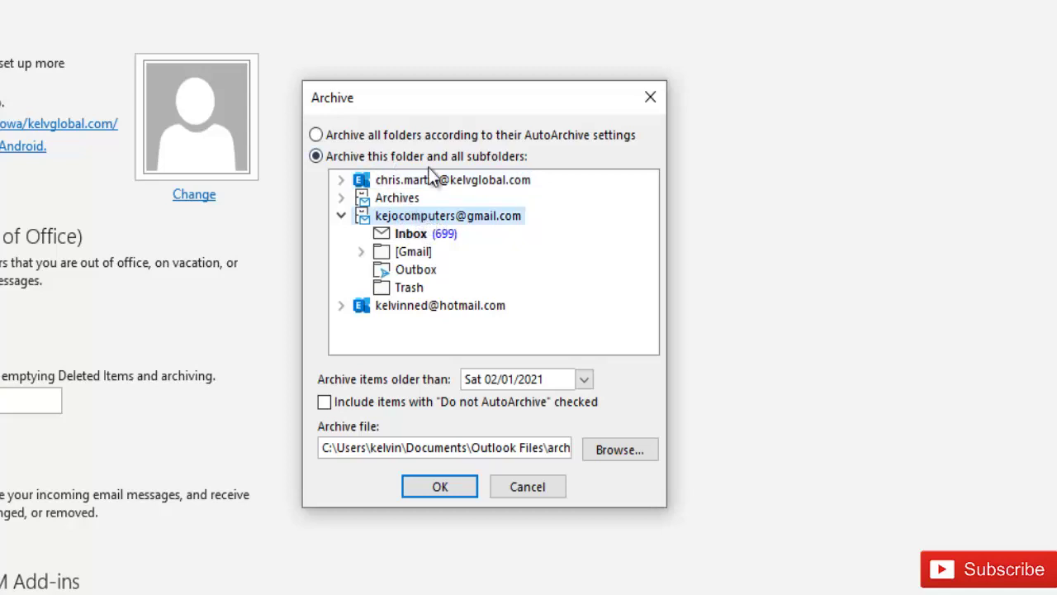
{"action": "left_click", "coordinate": [426, 235]}
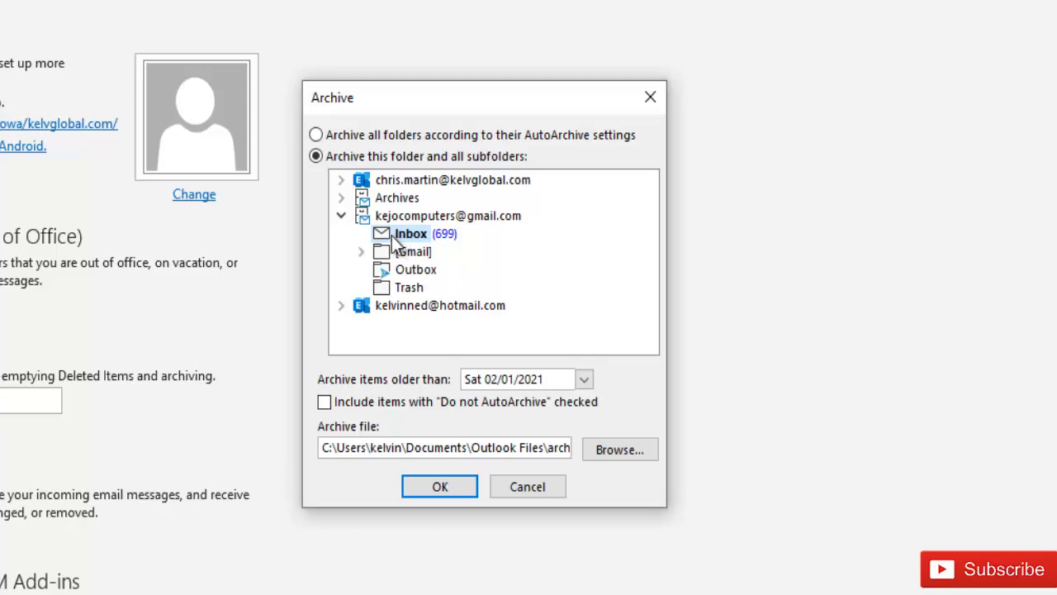
{"action": "left_click", "coordinate": [414, 218]}
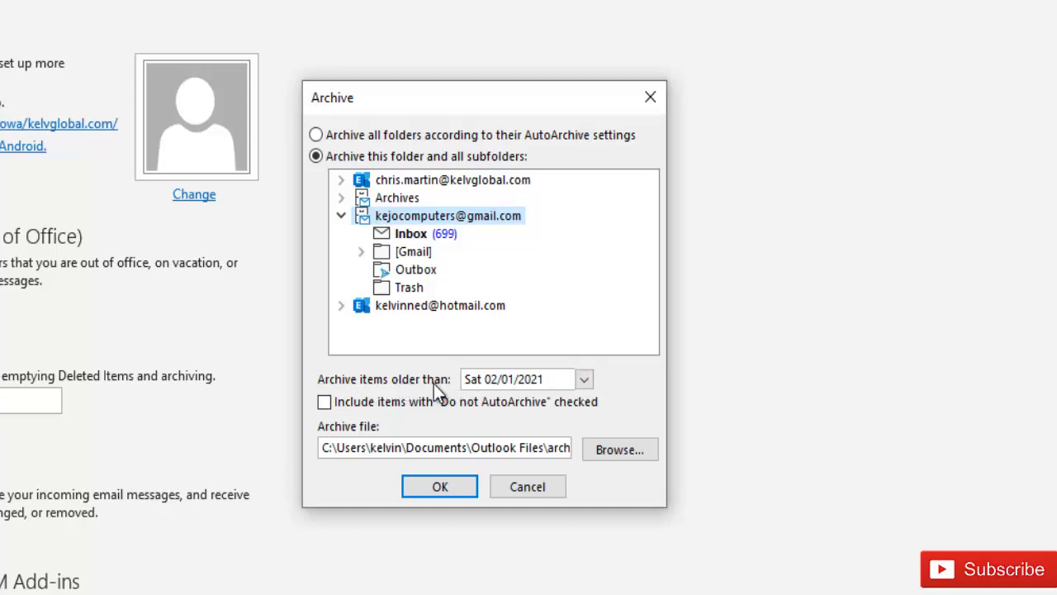
Step: Set the archive cutoff date to Mon 01/06/2020 and browse for the archive data file
{"action": "left_click", "coordinate": [583, 380]}
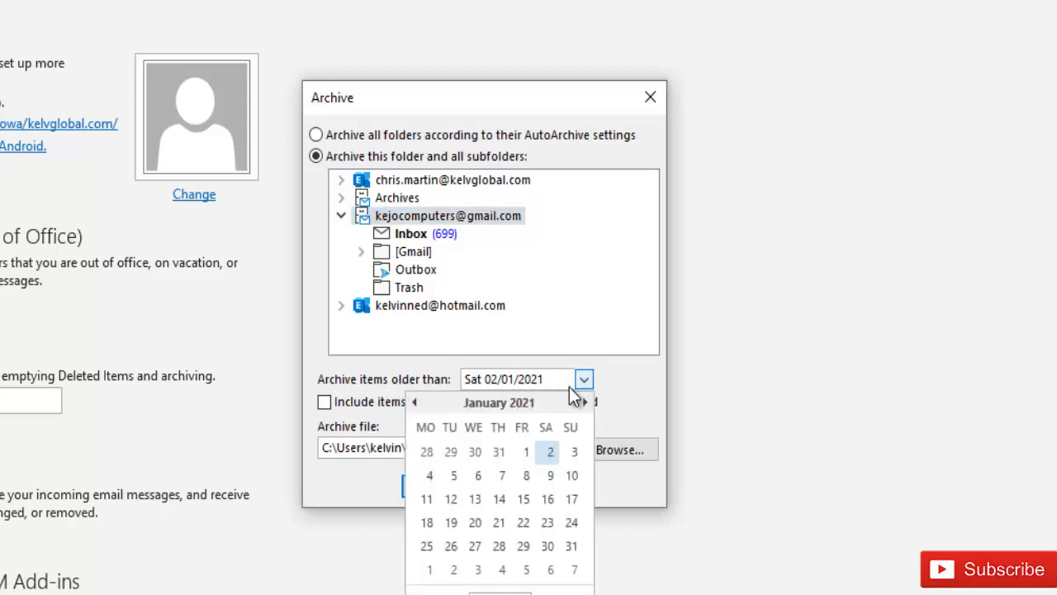
{"action": "left_click", "coordinate": [415, 402]}
{"action": "left_click", "coordinate": [415, 403]}
{"action": "left_click", "coordinate": [416, 403]}
{"action": "left_click", "coordinate": [415, 402]}
{"action": "left_click", "coordinate": [415, 402]}
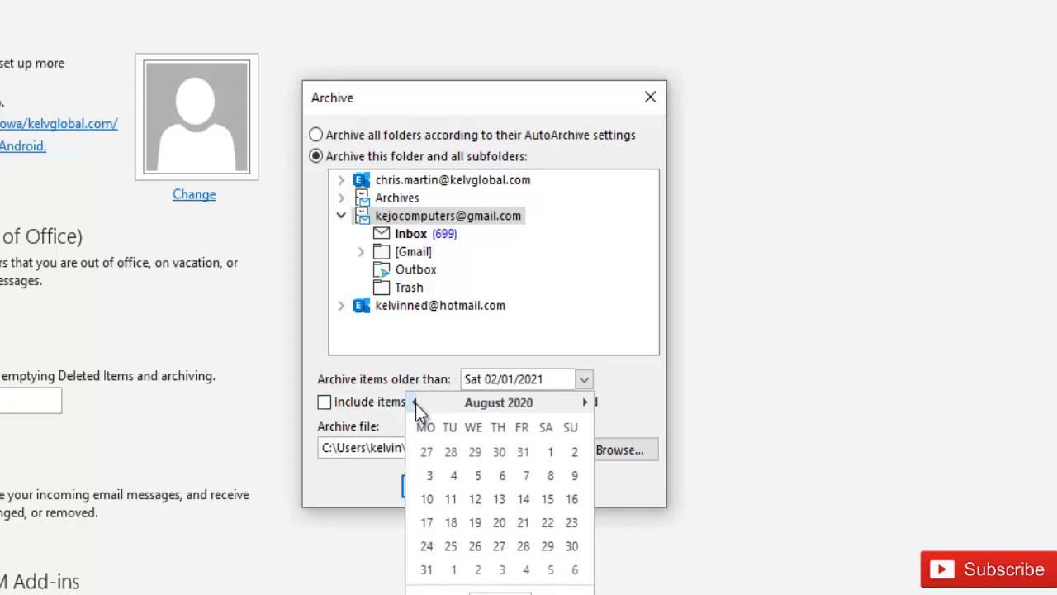
{"action": "left_click", "coordinate": [415, 402]}
{"action": "left_click", "coordinate": [415, 402]}
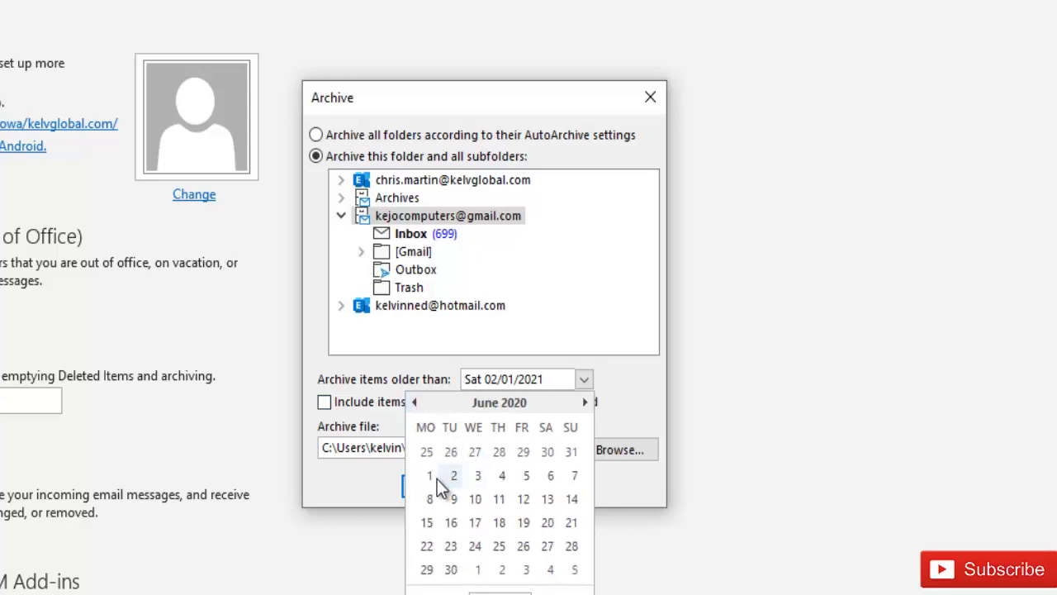
{"action": "left_click", "coordinate": [430, 476]}
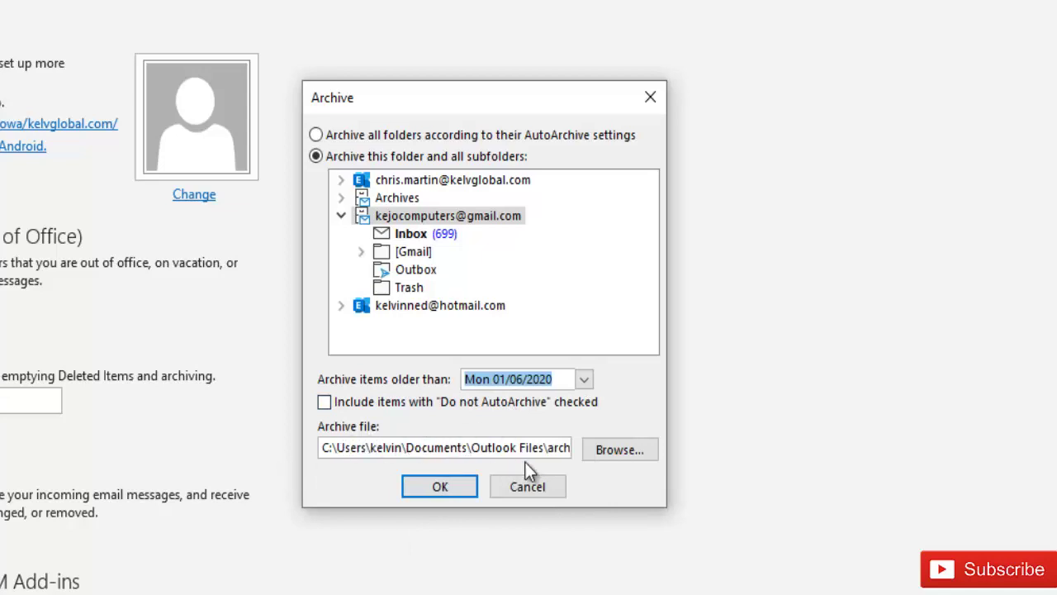
{"action": "left_click", "coordinate": [609, 449]}
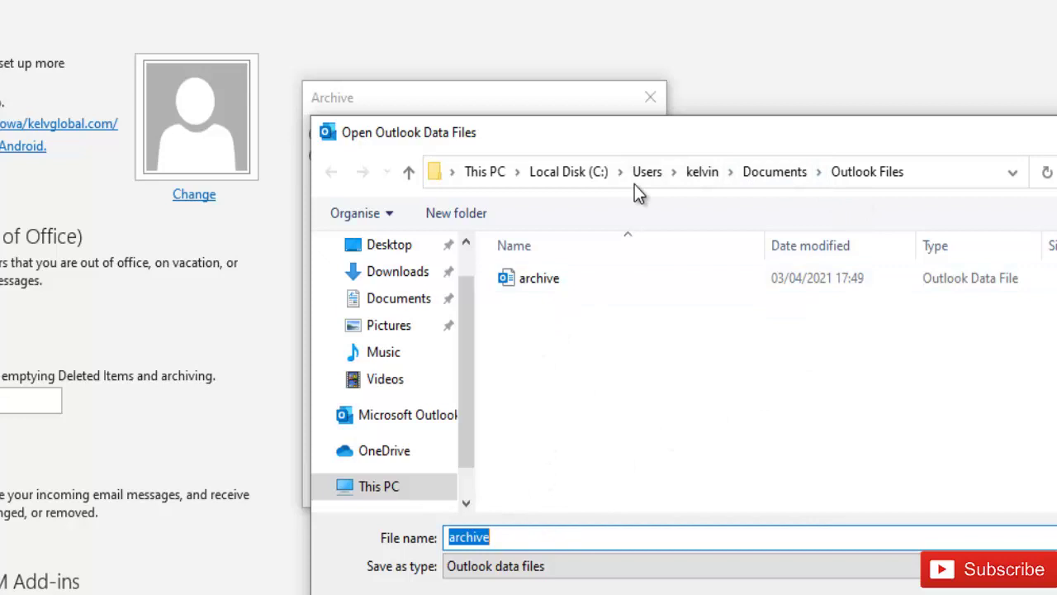
Step: Name the new archive file 'archive-' plus the user's name in Documents\Outlook Files
{"action": "left_click_drag", "start_coordinate": [700, 134], "coordinate": [735, 46]}
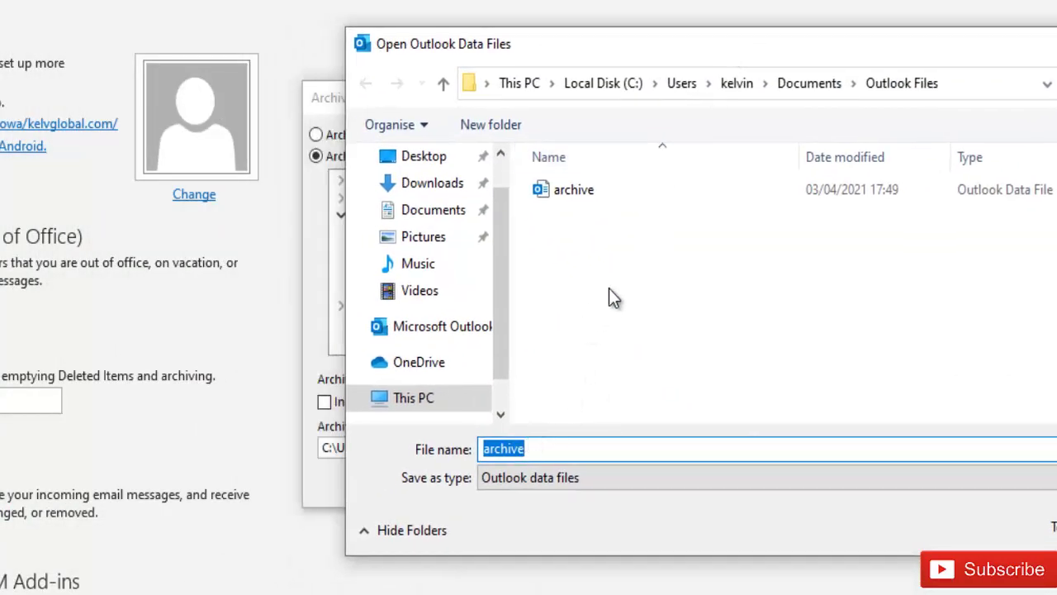
{"action": "left_click", "coordinate": [544, 450]}
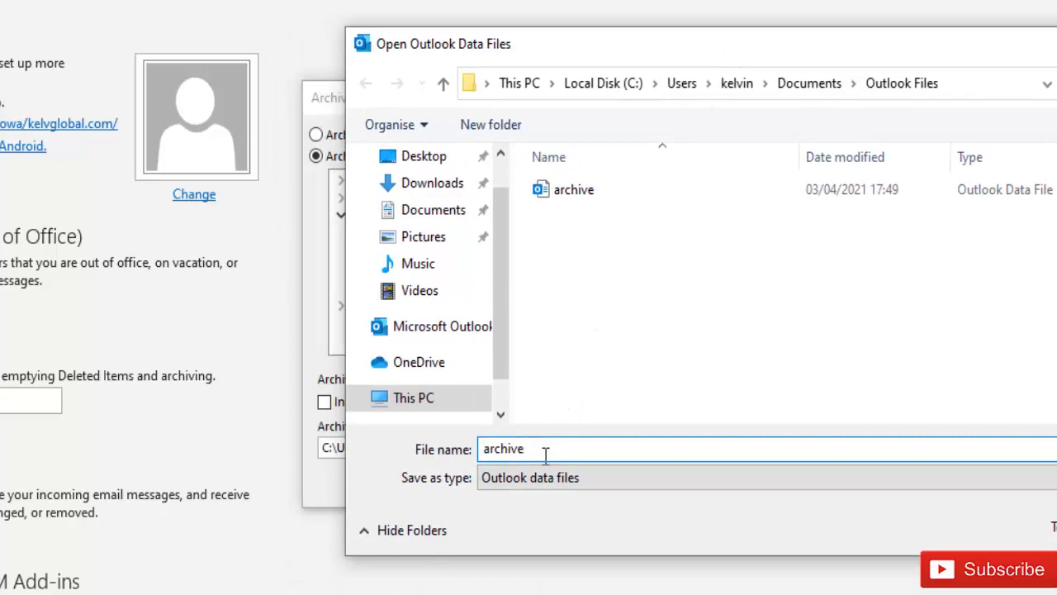
{"action": "type", "text": "-Kelvin"}
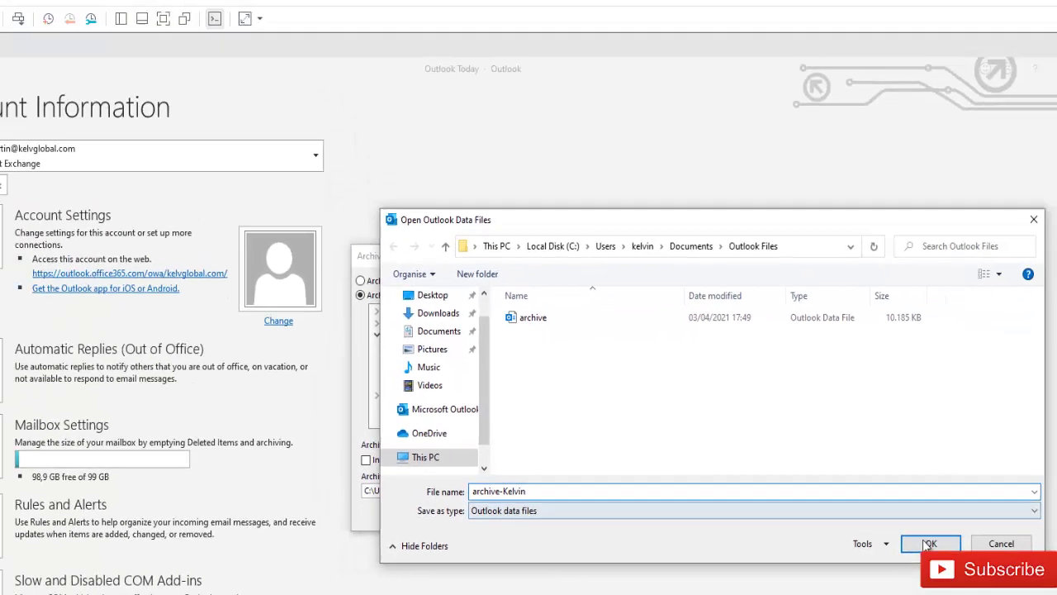
{"action": "left_click", "coordinate": [1036, 534]}
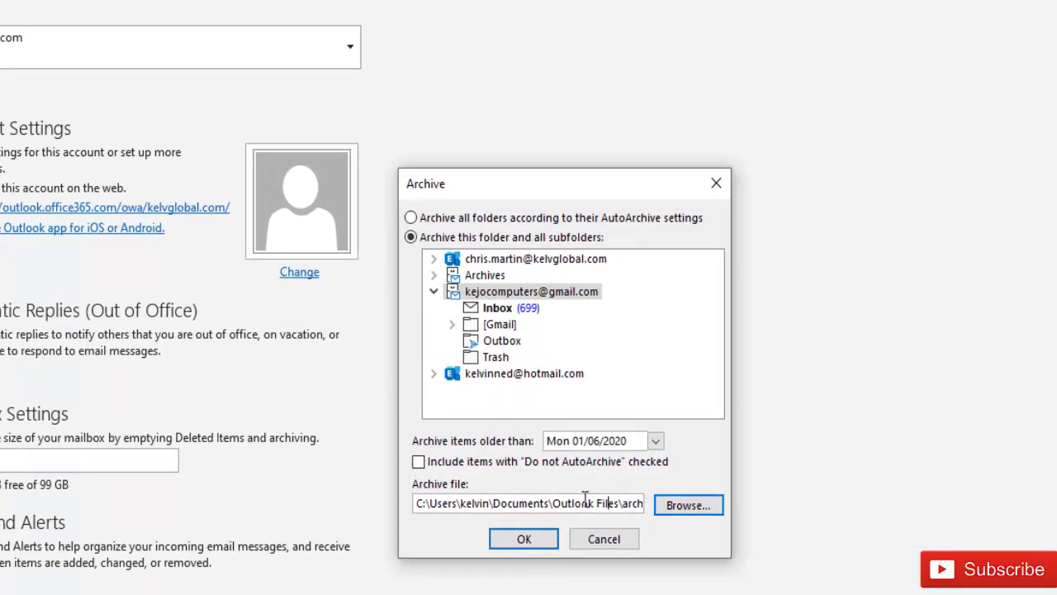
{"action": "key", "text": "Right"}
{"action": "key", "text": "Right"}
{"action": "key", "text": "Right"}
{"action": "key", "text": "Right"}
{"action": "key", "text": "Right"}
{"action": "key", "text": "Right"}
{"action": "key", "text": "Right"}
{"action": "key", "text": "Right"}
{"action": "key", "text": "Right"}
{"action": "key", "text": "Right"}
{"action": "key", "text": "Right"}
{"action": "key", "text": "Right"}
{"action": "key", "text": "Right"}
{"action": "key", "text": "Right"}
{"action": "key", "text": "Right"}
{"action": "key", "text": "Right"}
{"action": "key", "text": "Right"}
{"action": "key", "text": "Right"}
{"action": "key", "text": "Right"}
{"action": "key", "text": "Right"}
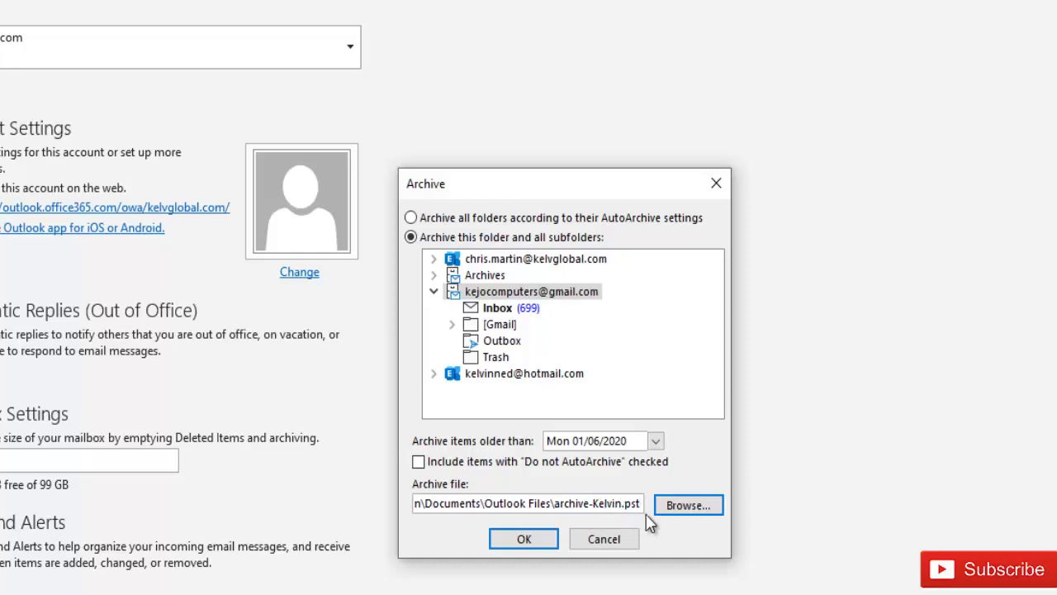
Step: Start archiving with these settings and return to the mail view
{"action": "left_click", "coordinate": [550, 538]}
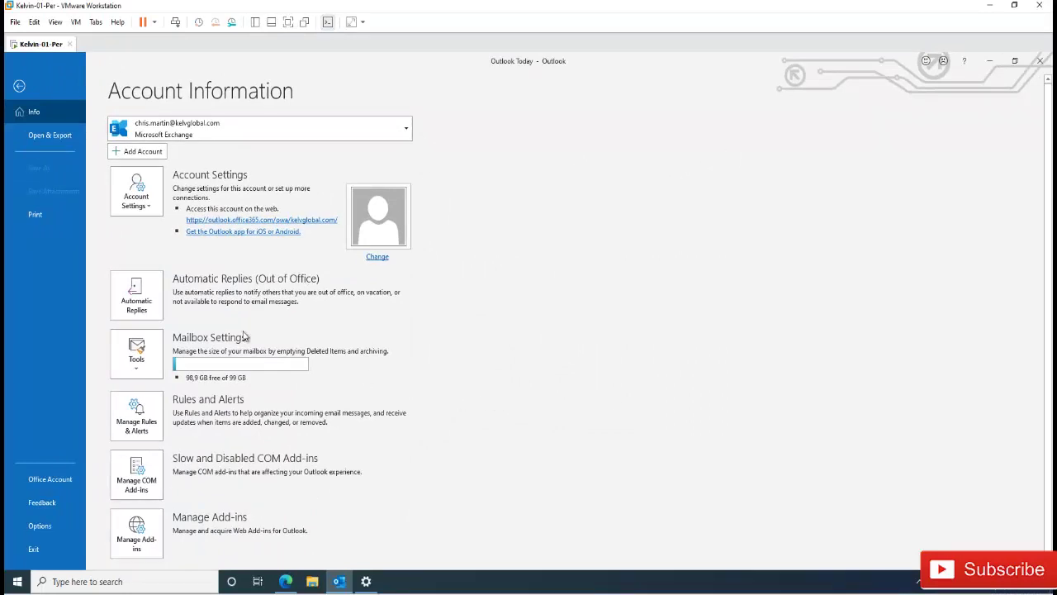
{"action": "left_click", "coordinate": [19, 86]}
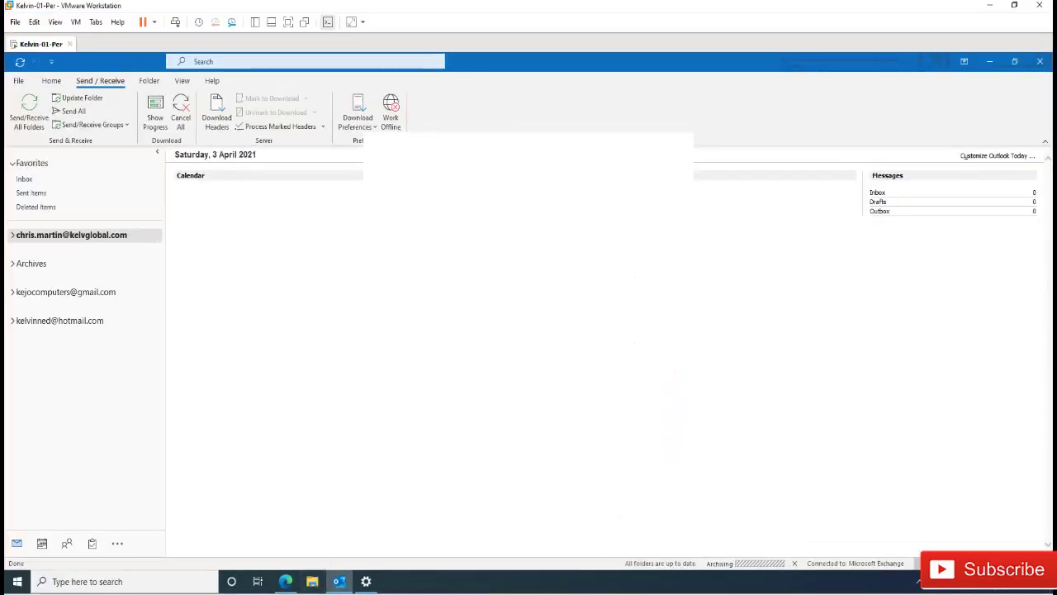
Step: Check in File Explorer that Documents\Outlook Files holds both archive .pst files
{"action": "key", "text": "super+e"}
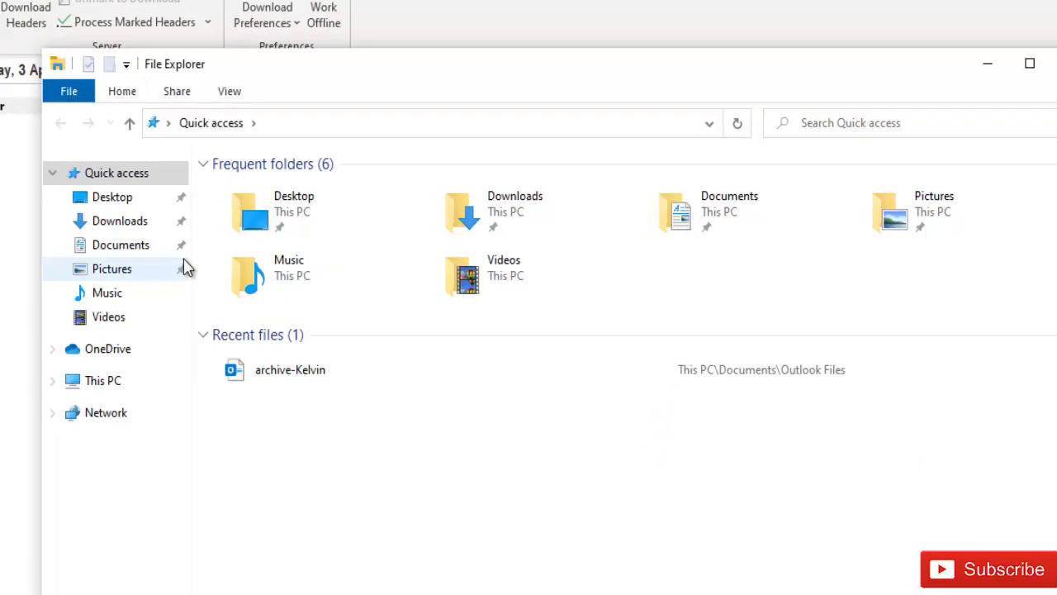
{"action": "left_click", "coordinate": [89, 246]}
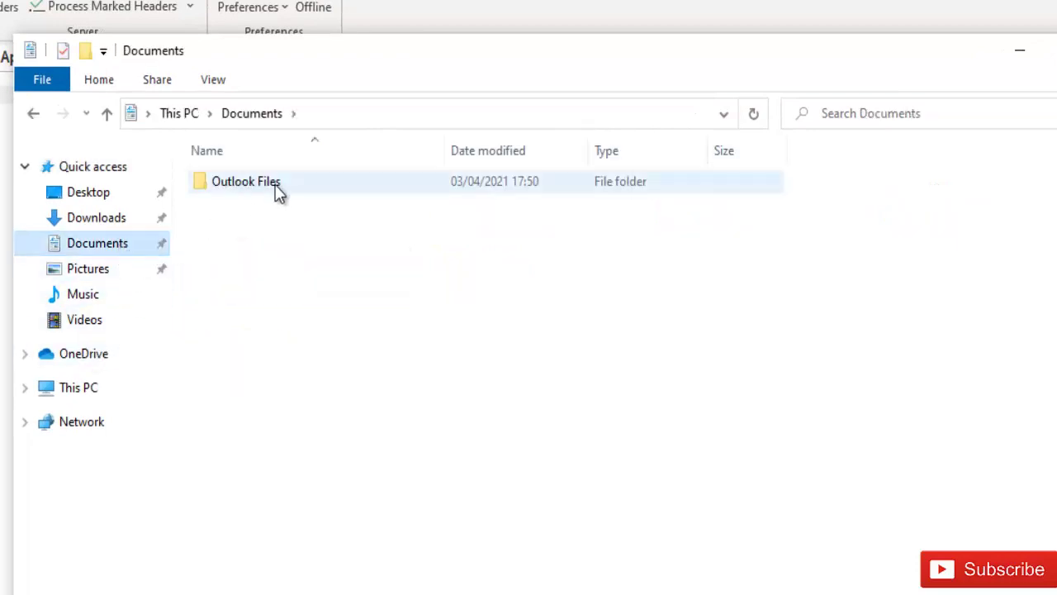
{"action": "mouse_move", "coordinate": [276, 182]}
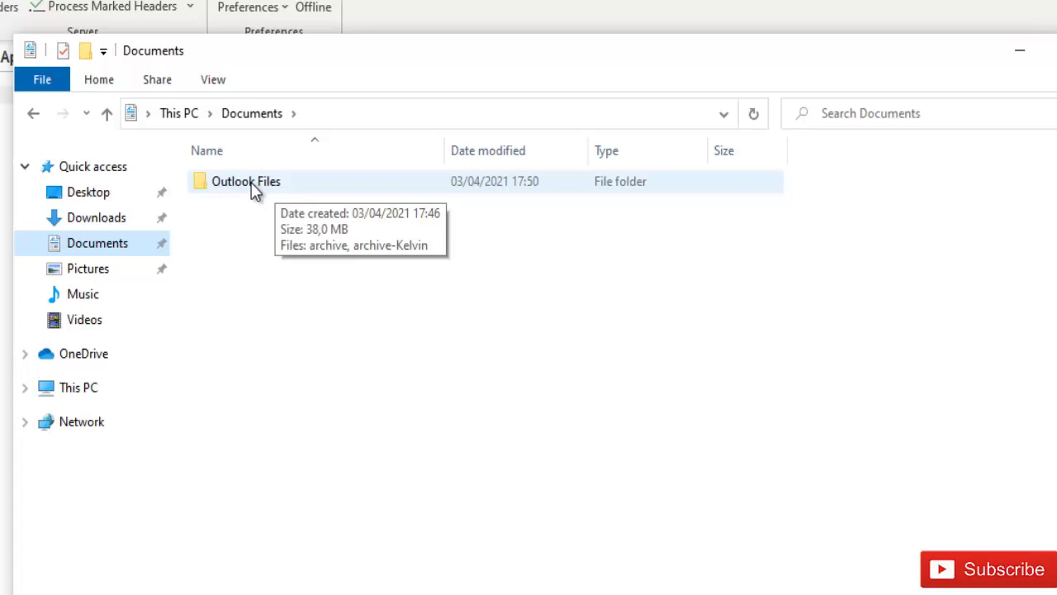
{"action": "double_click", "coordinate": [263, 190]}
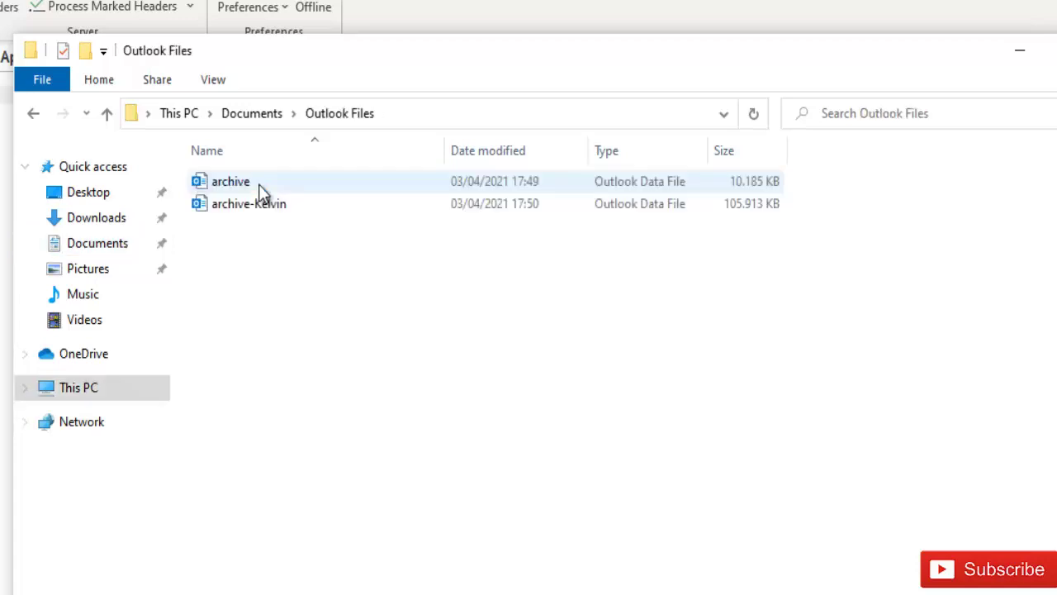
{"action": "mouse_move", "coordinate": [254, 209]}
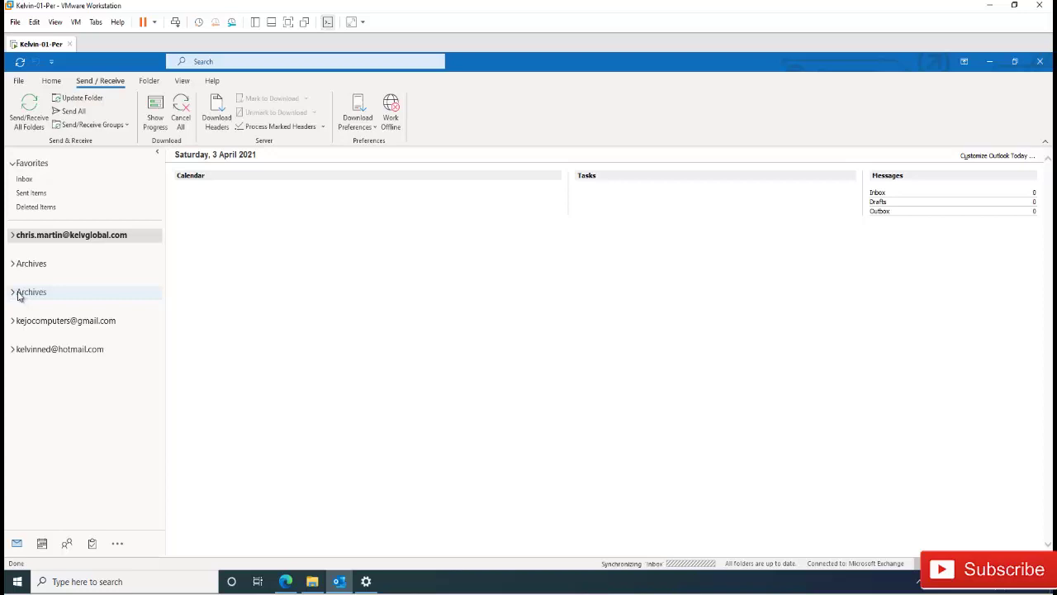
Step: Expand the new Archives folder to see [Gmail], Inbox (574), Outbox and Trash, then return to Explorer
{"action": "left_click", "coordinate": [15, 294]}
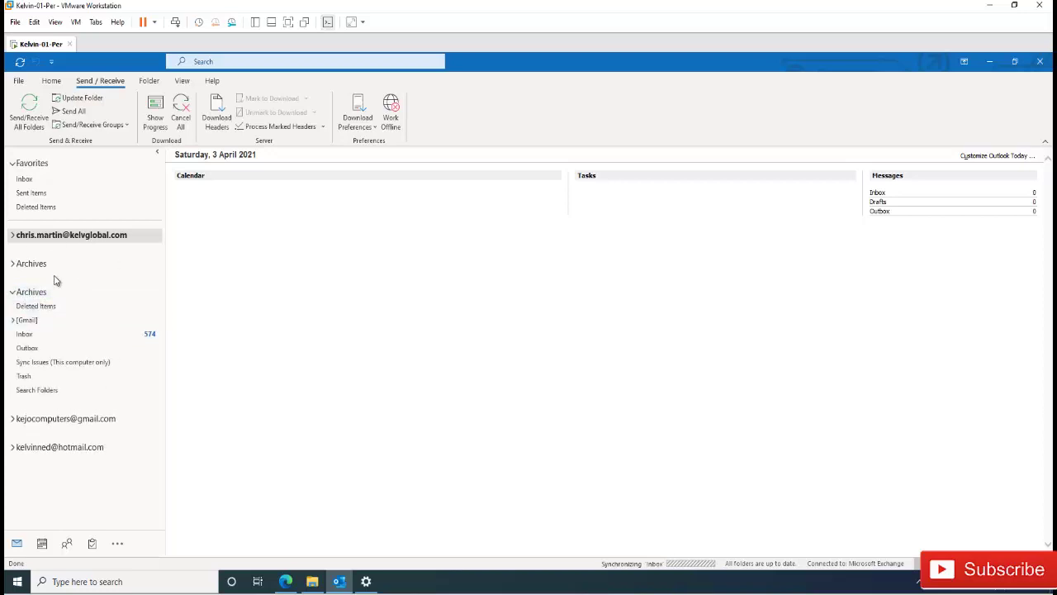
{"action": "left_click", "coordinate": [17, 268]}
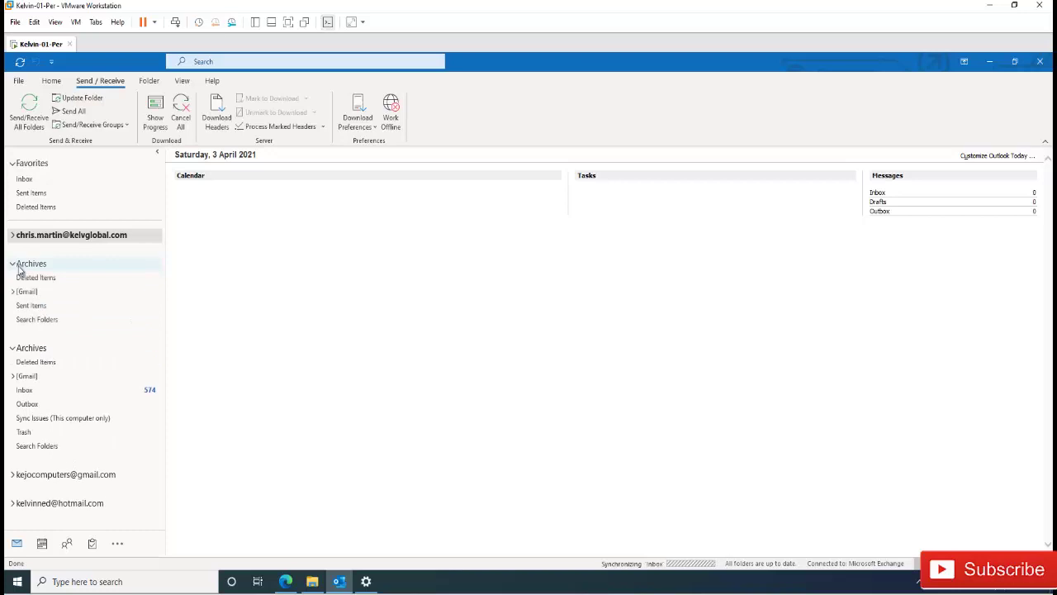
{"action": "left_click", "coordinate": [19, 267]}
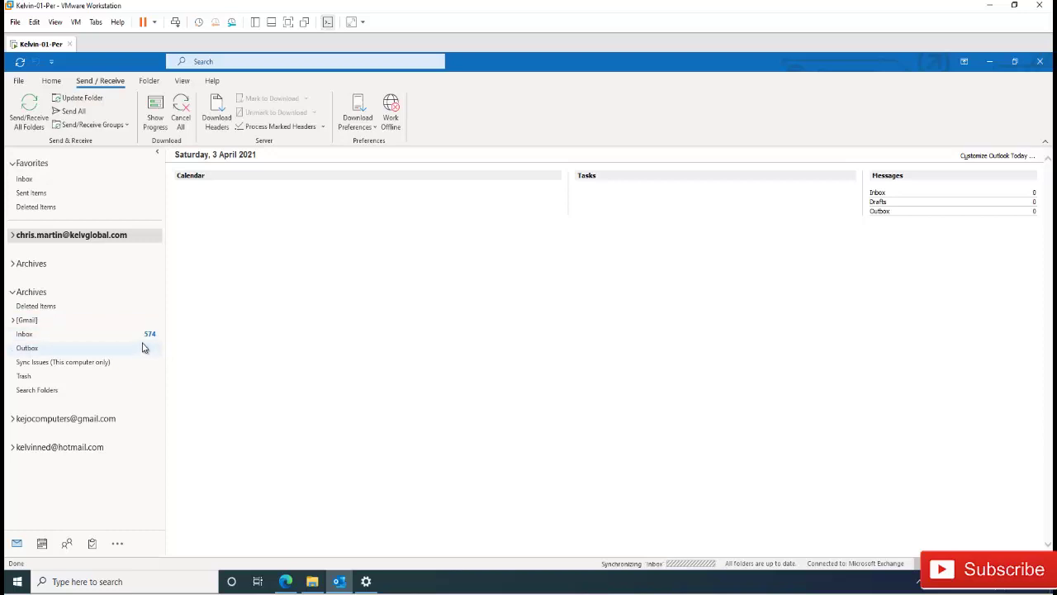
{"action": "left_click", "coordinate": [313, 580]}
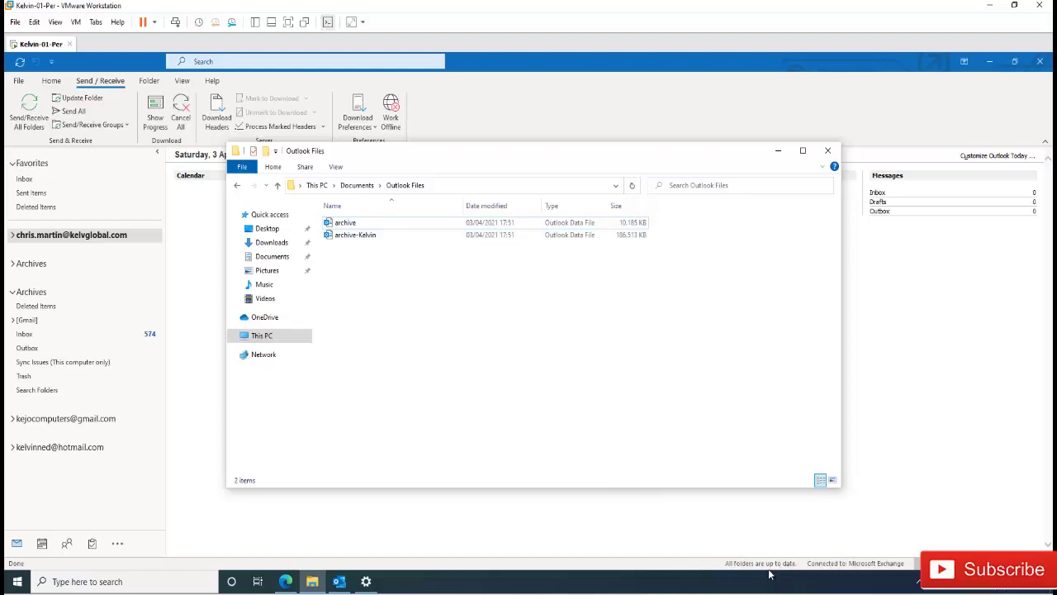
Step: Select the new archive file in Outlook Files to confirm its 186,513 KB size
{"action": "left_click", "coordinate": [621, 239]}
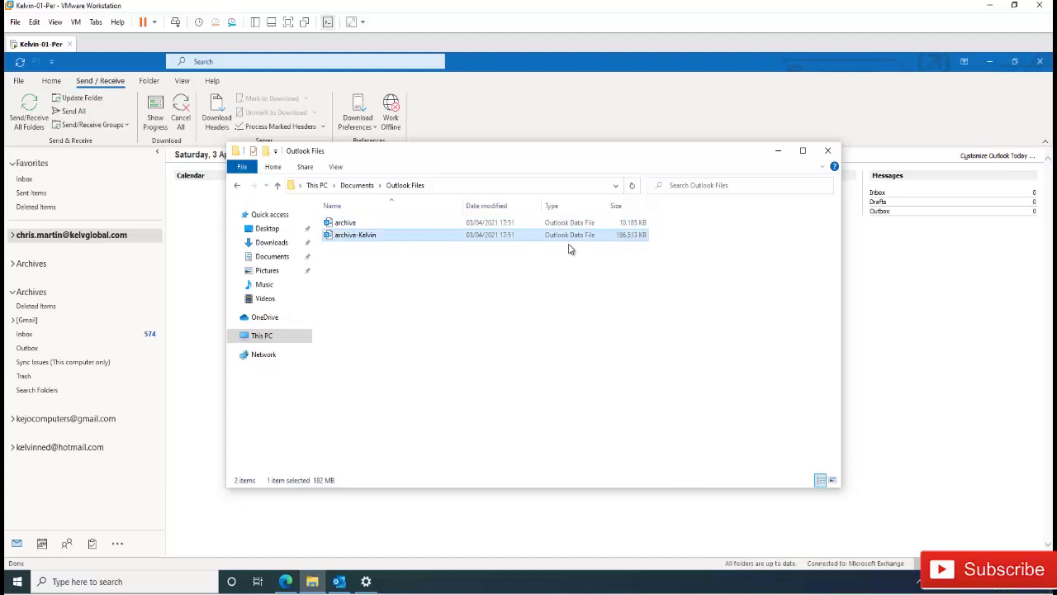